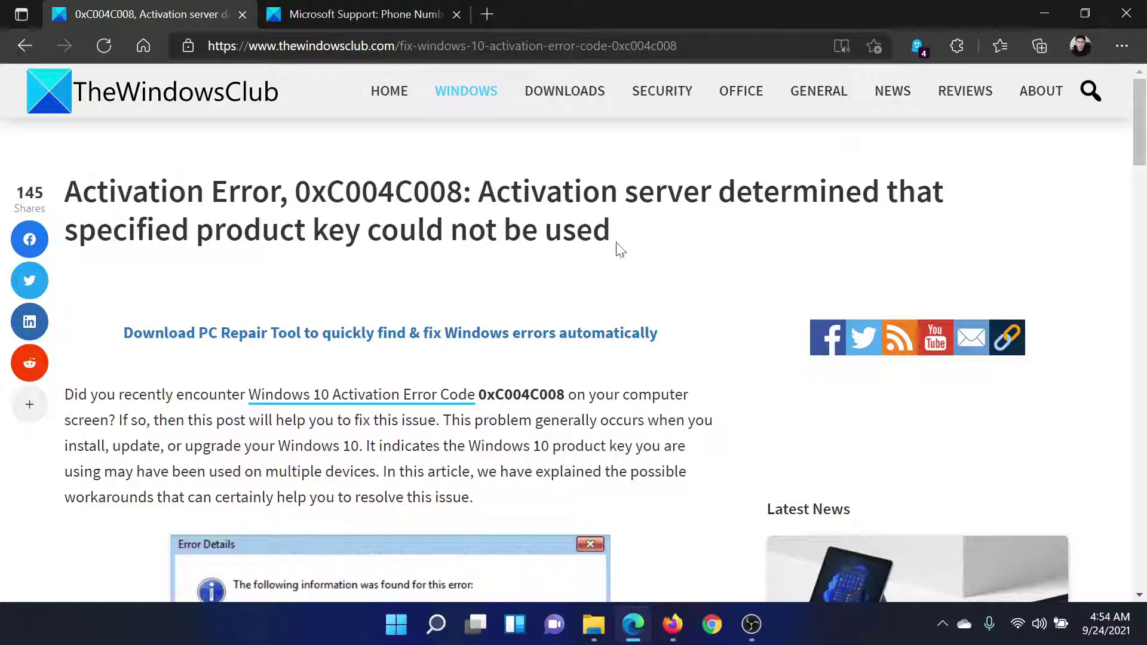
pyautogui.scroll(-3, 616, 249)
pyautogui.scroll(-1, 103, 274)
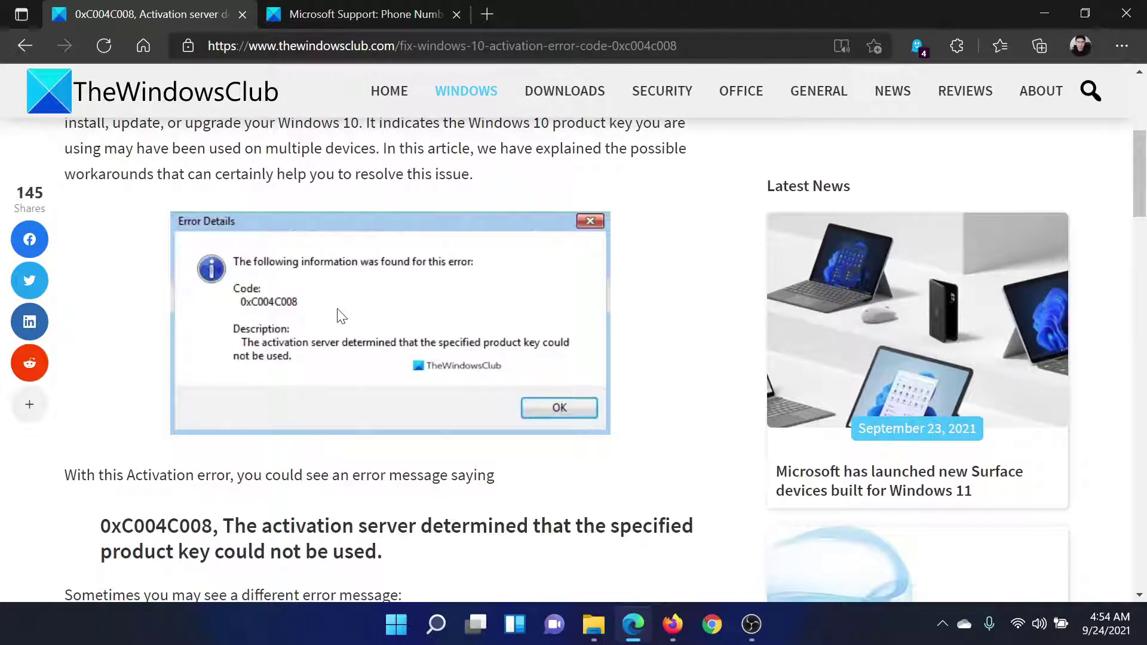
pyautogui.scroll(-2, 339, 316)
pyautogui.scroll(-3, 338, 317)
pyautogui.scroll(-1, 339, 316)
pyautogui.scroll(-3, 860, 351)
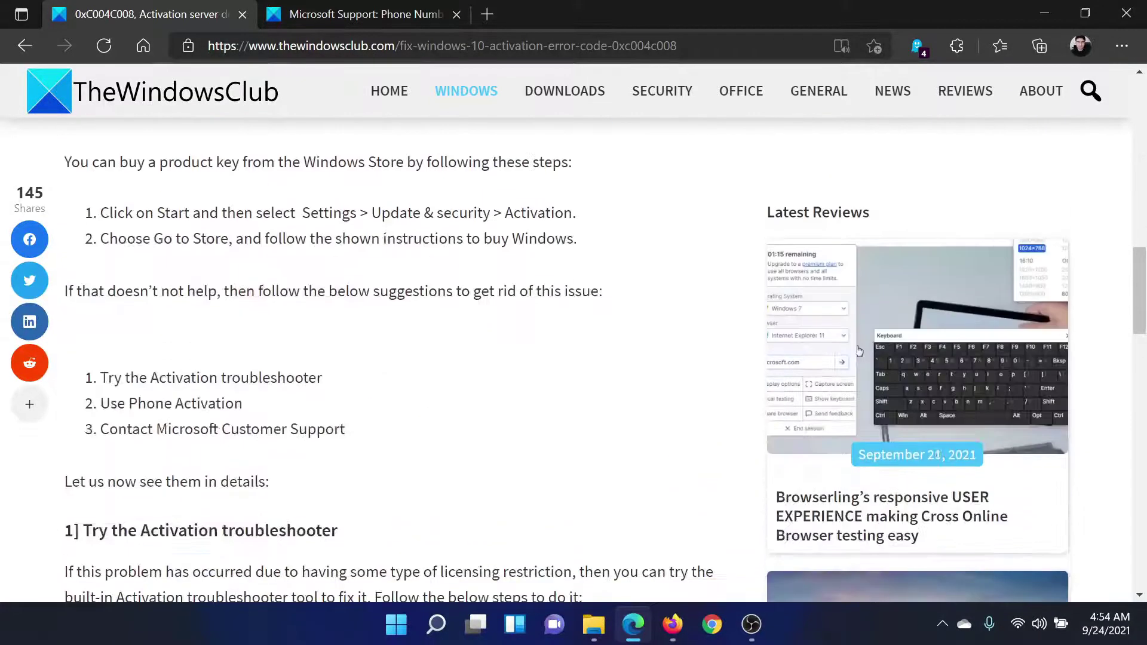
pyautogui.scroll(-1, 340, 316)
pyautogui.scroll(-1, 340, 315)
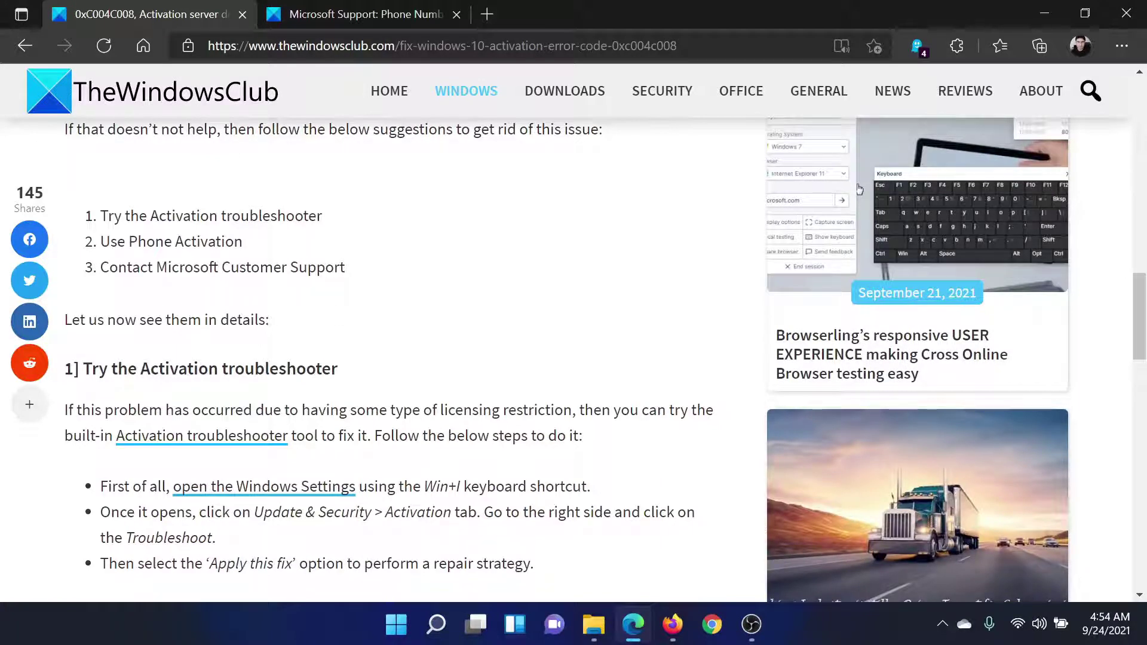
pyautogui.scroll(-5, 302, 308)
pyautogui.scroll(-2, 302, 308)
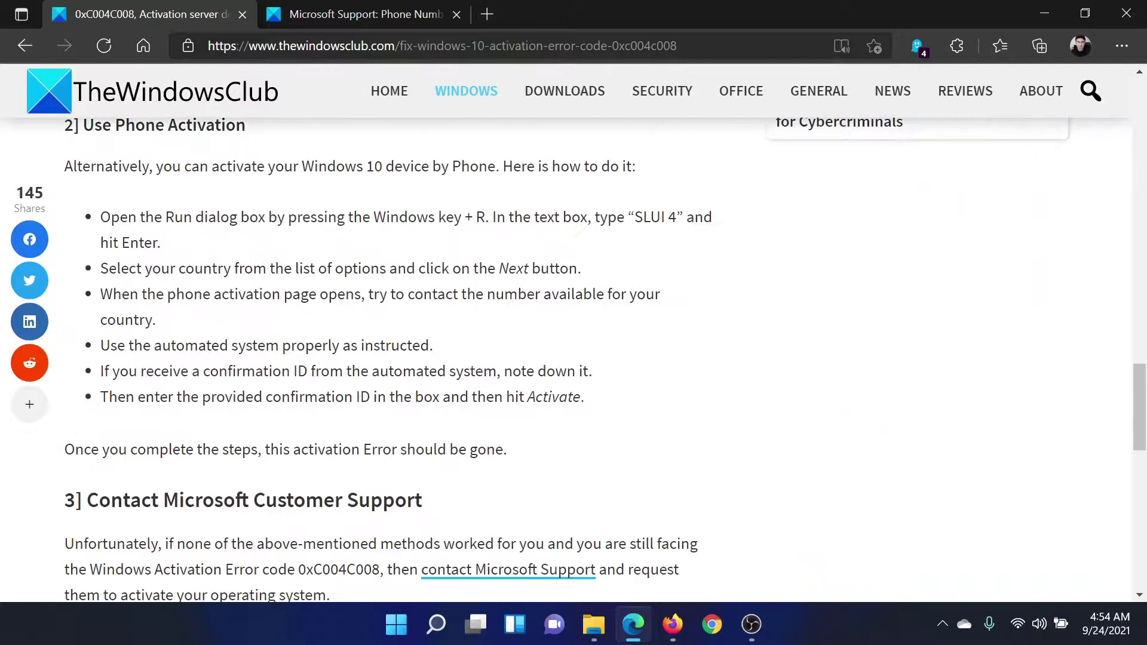
# - Copy 'SLUI 4' from the Phone Activation steps and run it from the Run box
pyautogui.moveTo(635, 218); pyautogui.dragTo(677, 217)
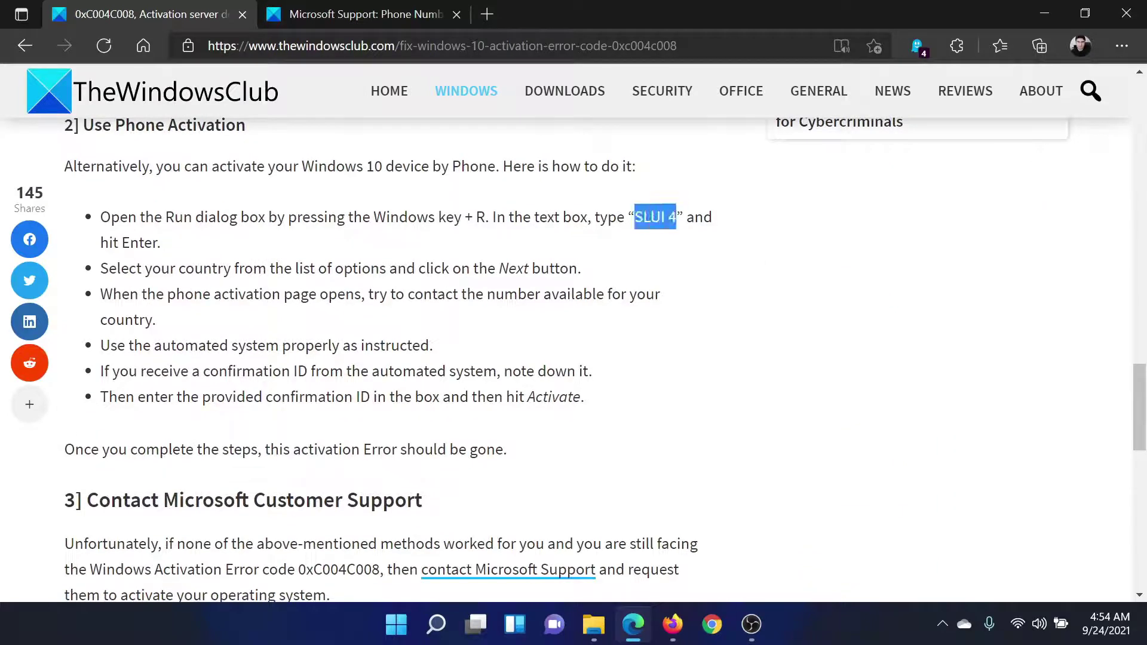
pyautogui.rightClick(648, 221)
pyautogui.click(705, 239)
pyautogui.press('super+r')
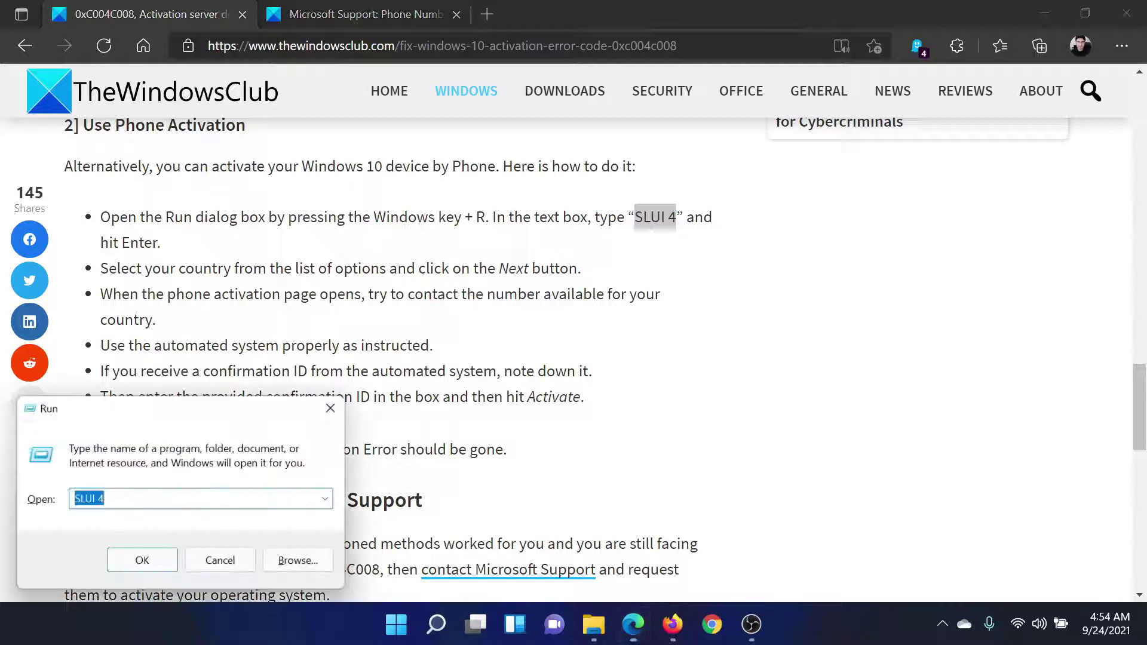
pyautogui.hotkey('ctrl', 'v')
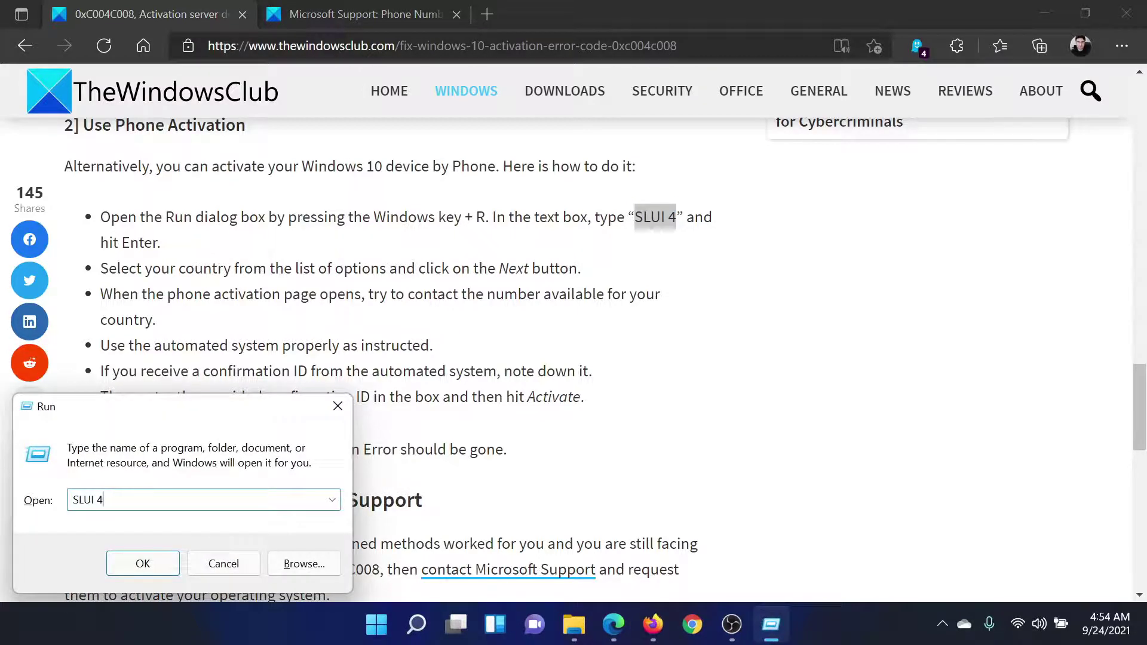
pyautogui.press('Return')
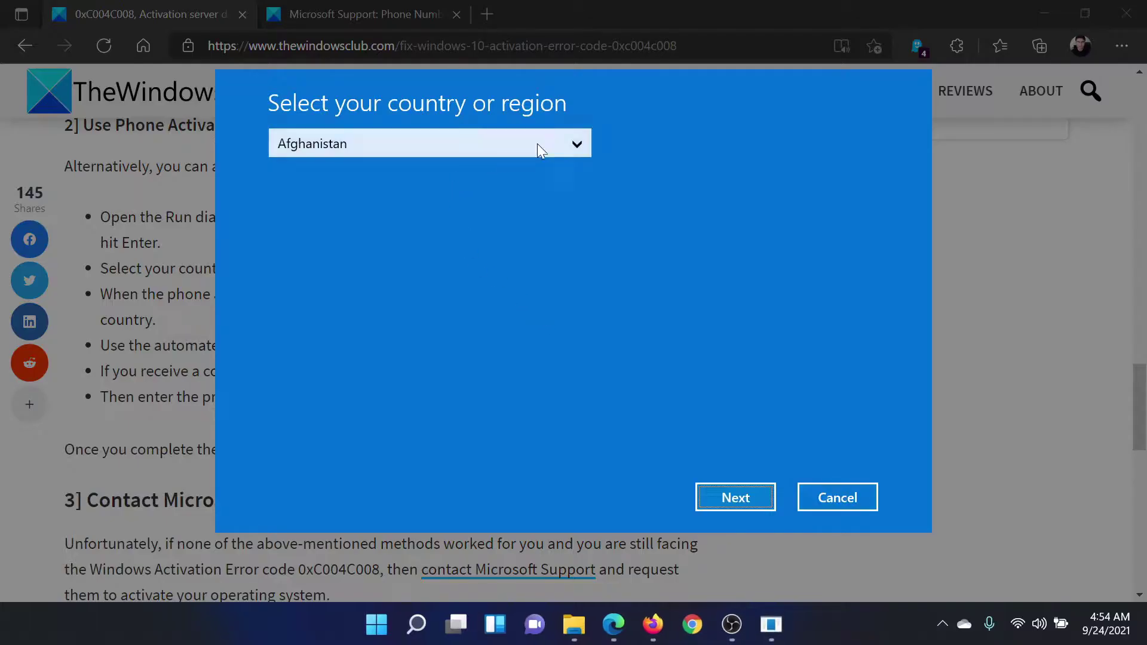
# - Choose India as the country or region and continue to the installation ID page
pyautogui.click(579, 151)
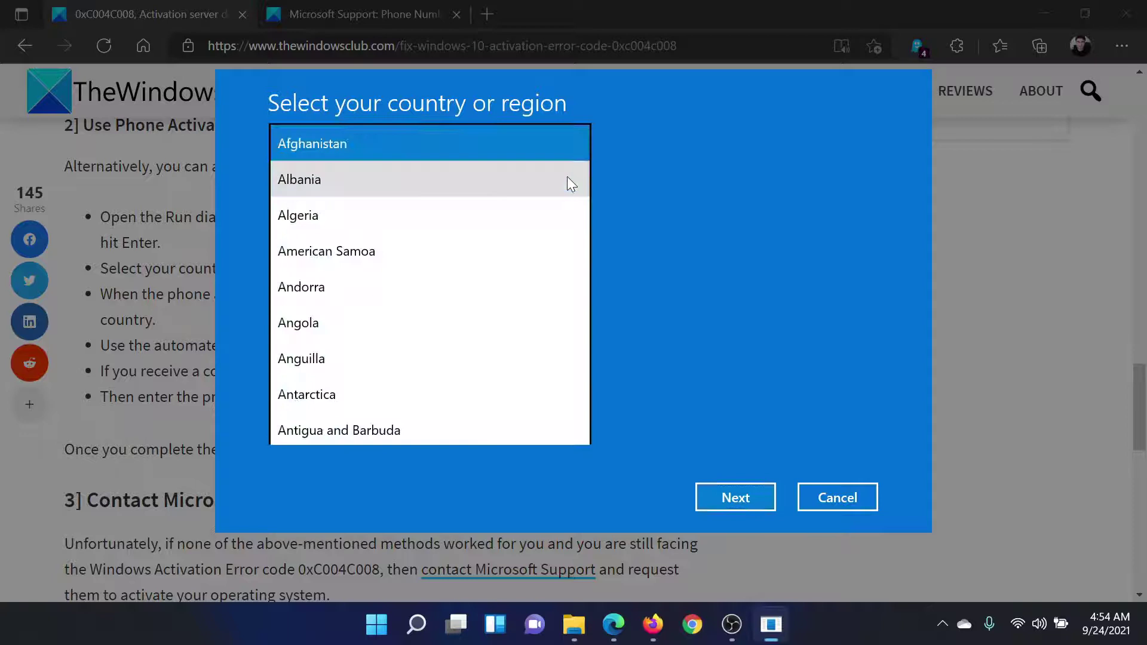
pyautogui.scroll(-1, 423, 327)
pyautogui.scroll(-4, 423, 327)
pyautogui.scroll(-5, 425, 326)
pyautogui.scroll(-4, 425, 327)
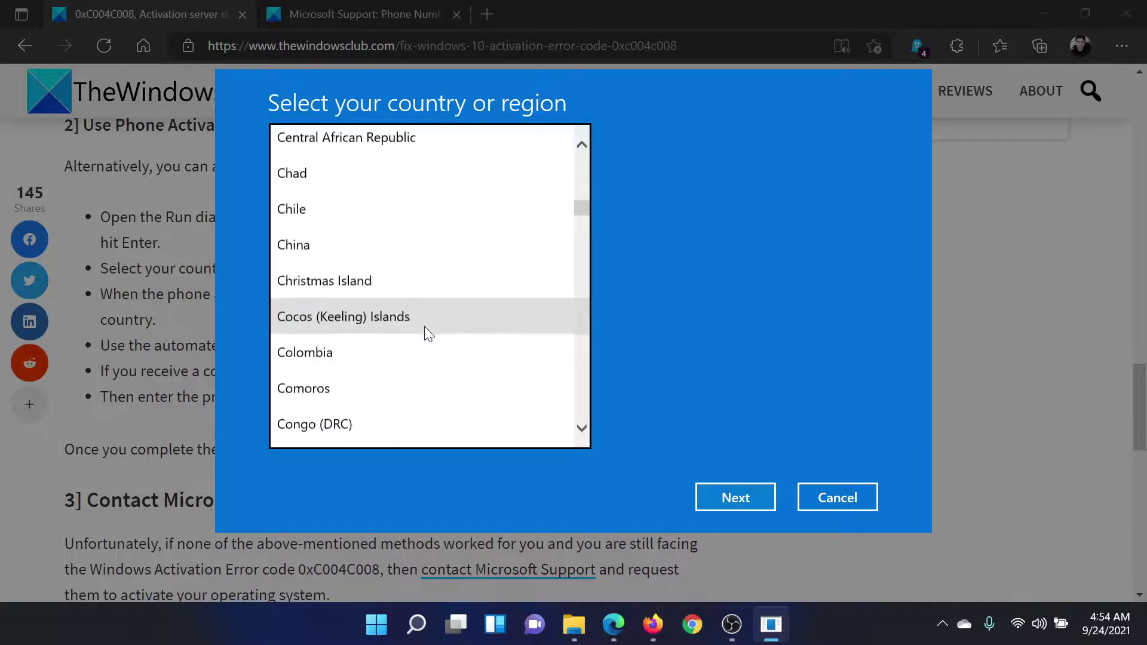
pyautogui.scroll(-4, 424, 326)
pyautogui.scroll(-5, 425, 327)
pyautogui.scroll(-3, 424, 327)
pyautogui.scroll(-2, 425, 331)
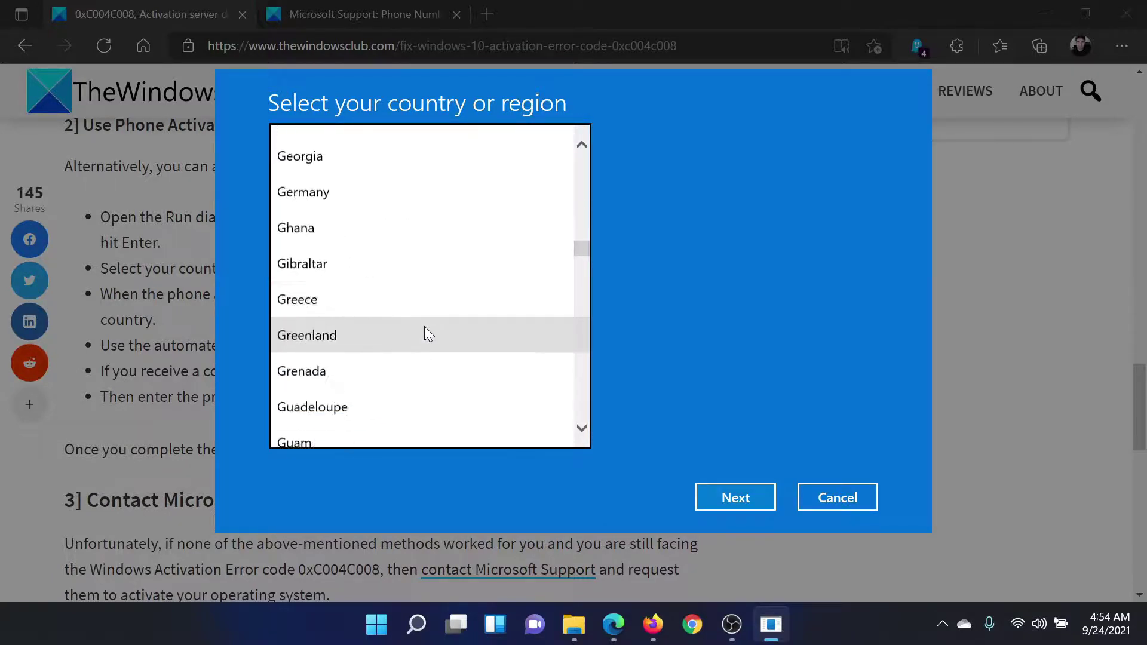
pyautogui.scroll(-4, 424, 330)
pyautogui.scroll(-1, 424, 330)
pyautogui.scroll(-1, 412, 314)
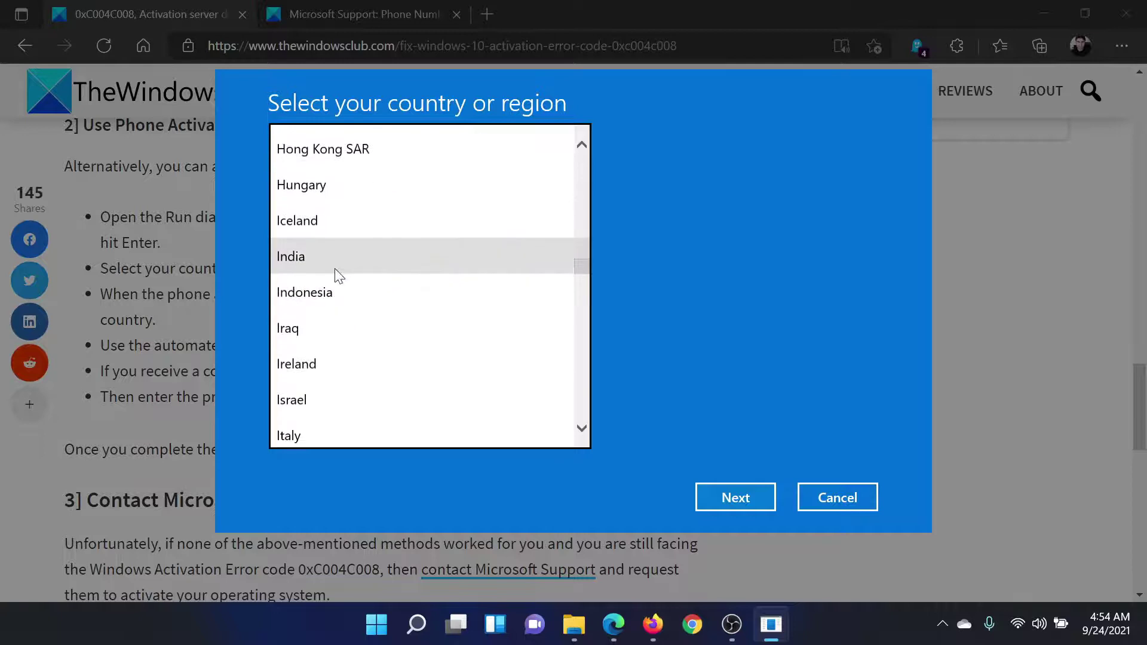
pyautogui.click(335, 268)
pyautogui.click(734, 489)
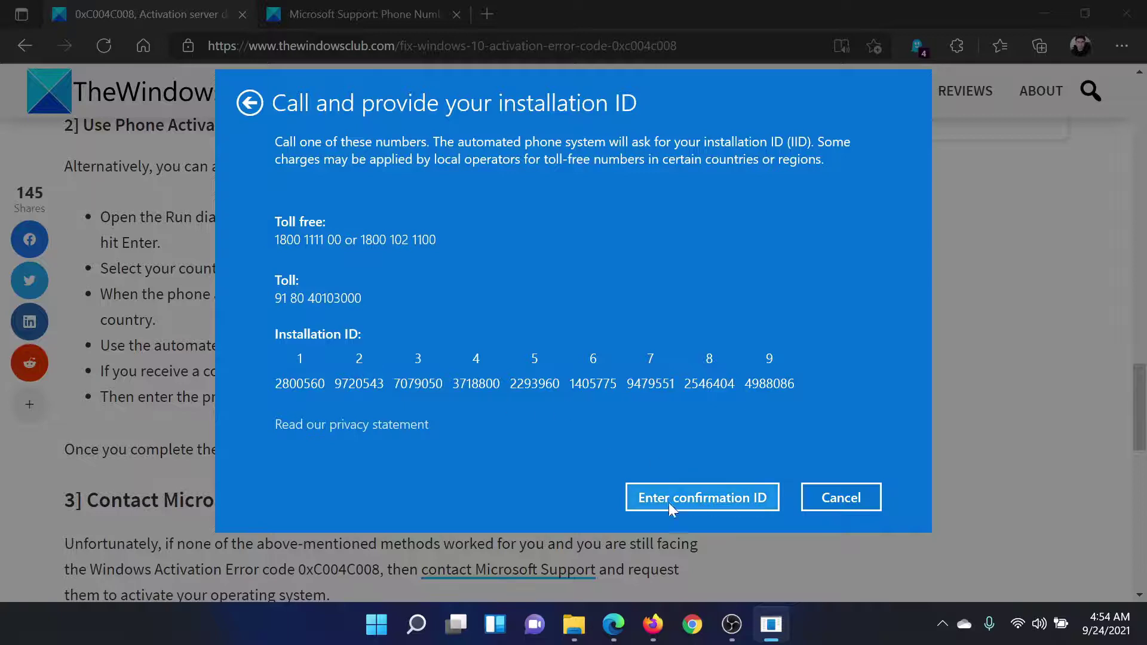
# - Cancel the Windows Activation phone window
pyautogui.click(840, 504)
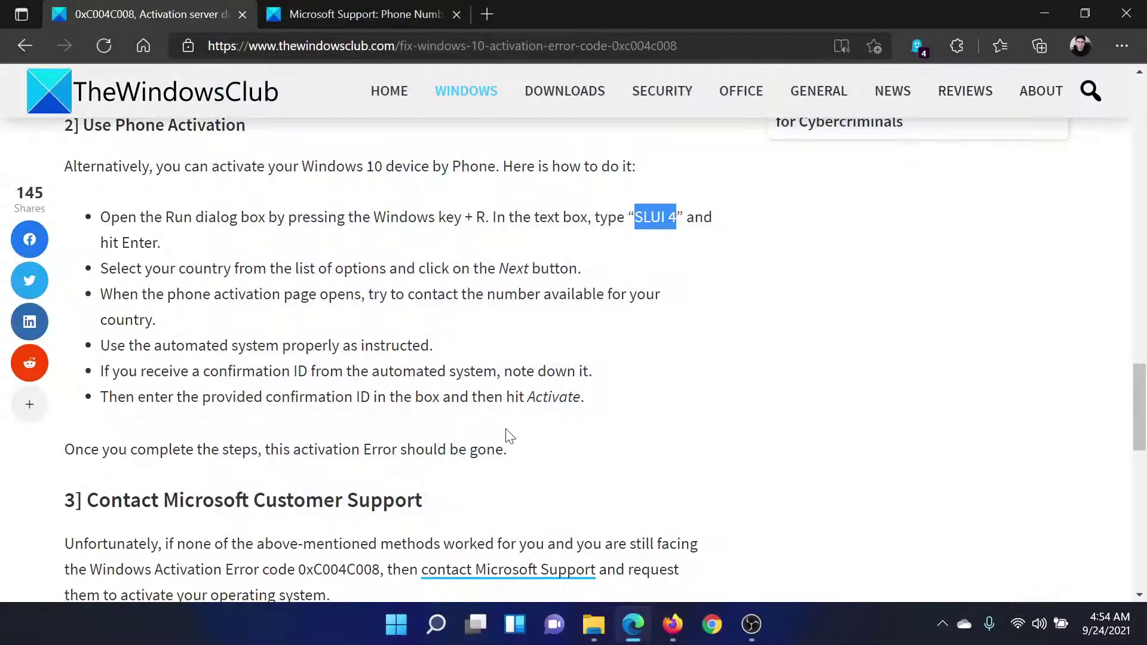
pyautogui.scroll(-1, 506, 436)
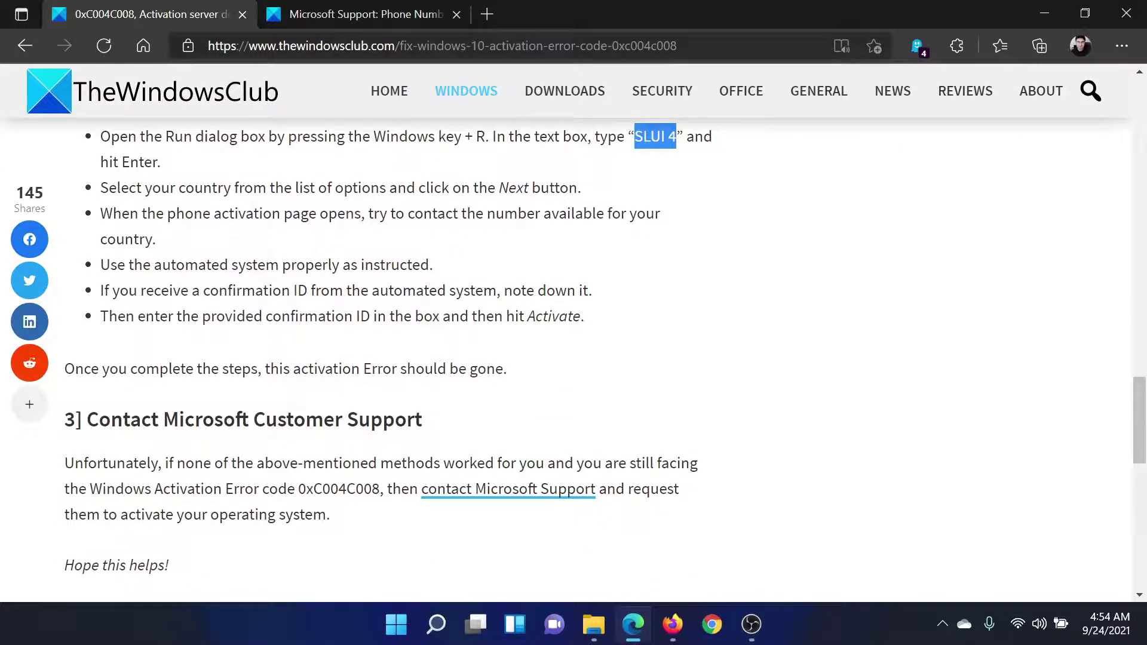
pyautogui.click(380, 12)
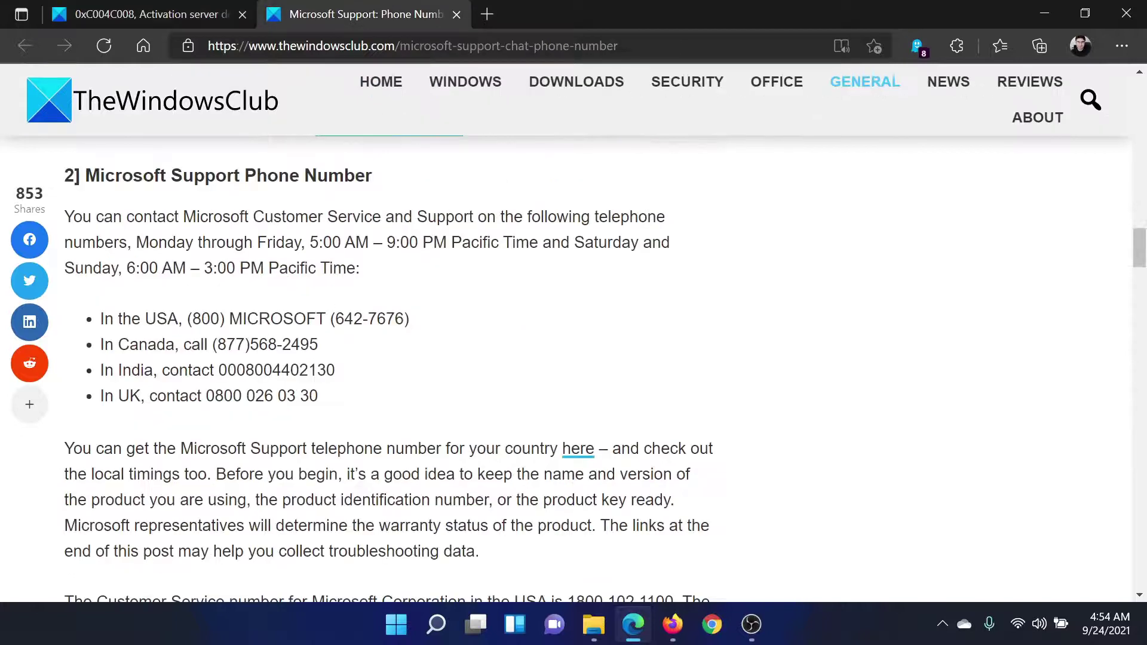
pyautogui.click(197, 10)
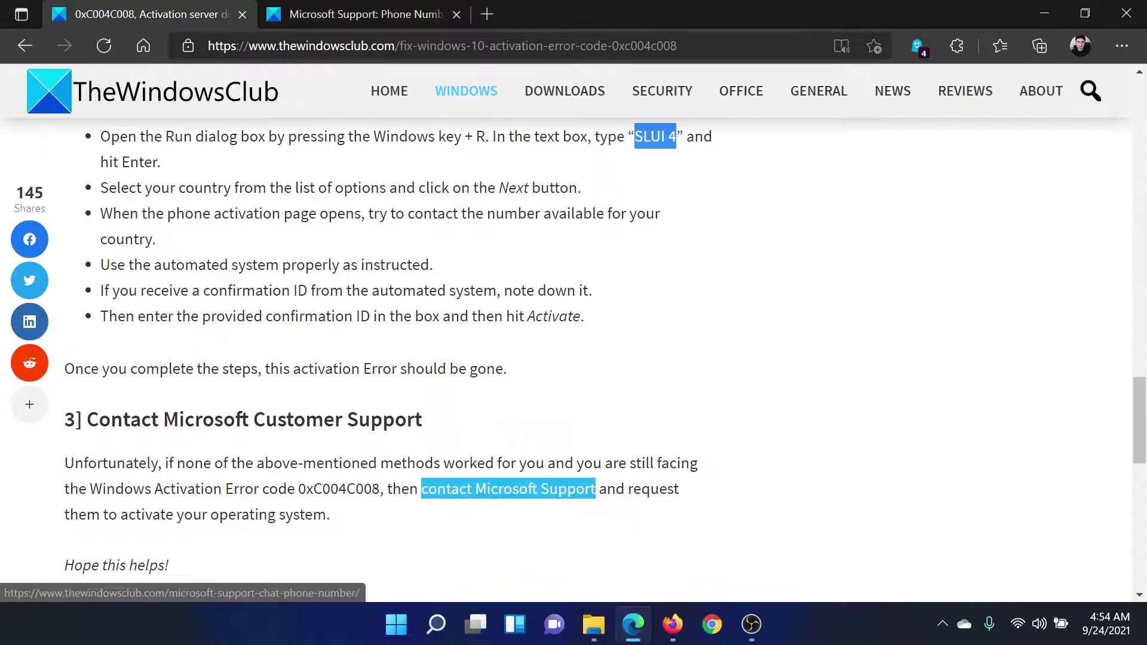
pyautogui.scroll(10, 858, 218)
pyautogui.scroll(2, 858, 218)
pyautogui.scroll(5, 859, 218)
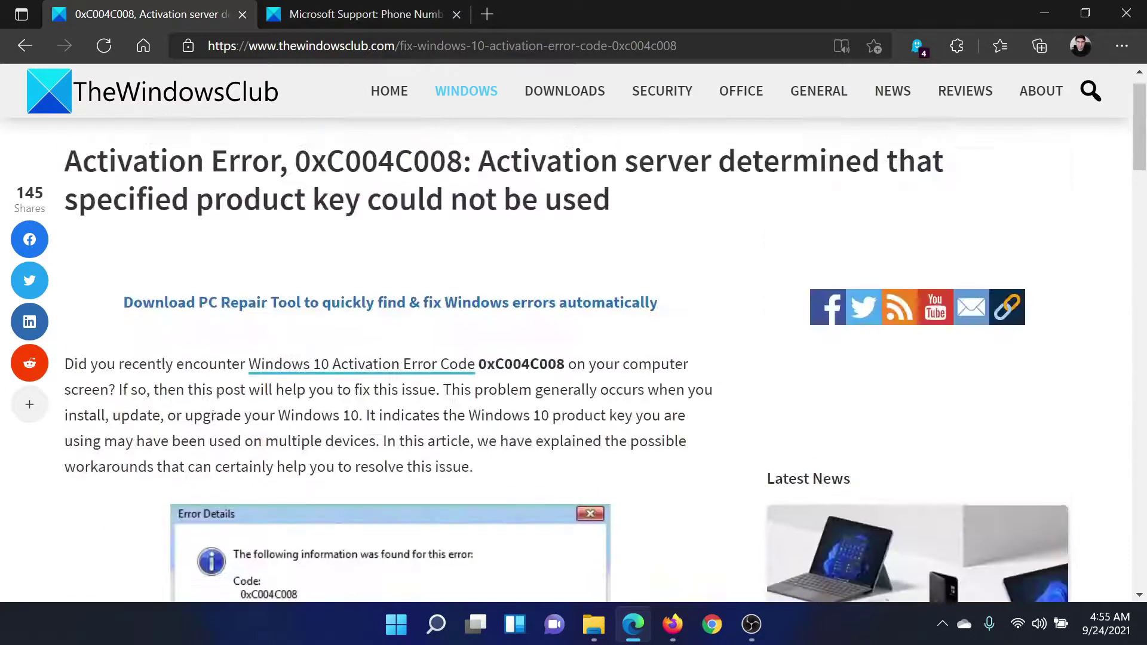